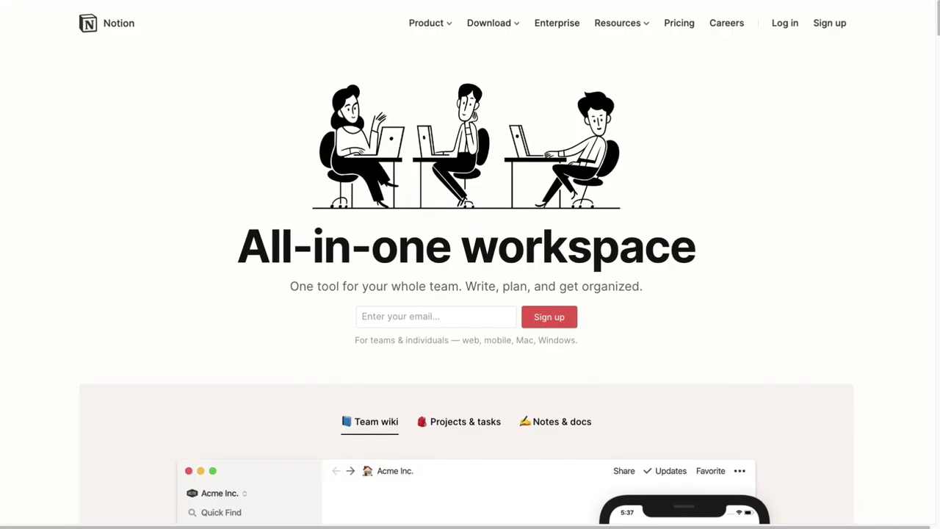
Step: Look through the feature overview on Notion's home page
{"action": "scroll", "coordinate": [470, 293], "scroll_direction": "down", "scroll_amount": 5}
{"action": "scroll", "coordinate": [470, 294], "scroll_direction": "down", "scroll_amount": 10}
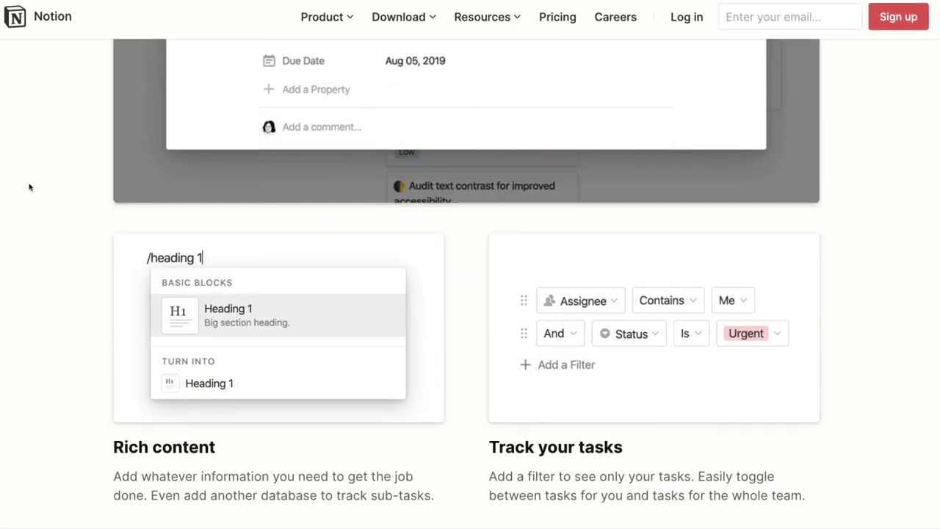
{"action": "scroll", "coordinate": [29, 187], "scroll_direction": "down", "scroll_amount": 10}
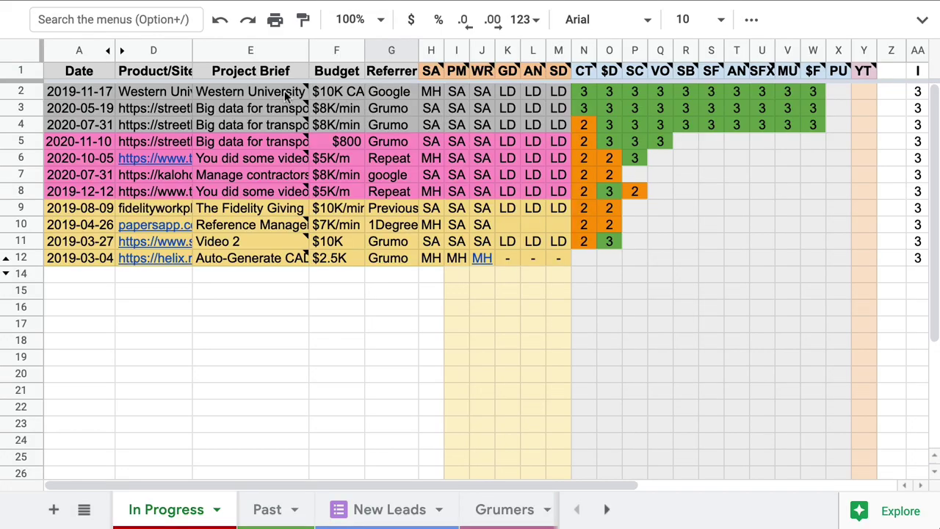
Step: In the Google Sheets project tracker, insert a note starting with "Dec0" on the "Manage contractors" project brief in cell E7
{"action": "mouse_move", "coordinate": [272, 111]}
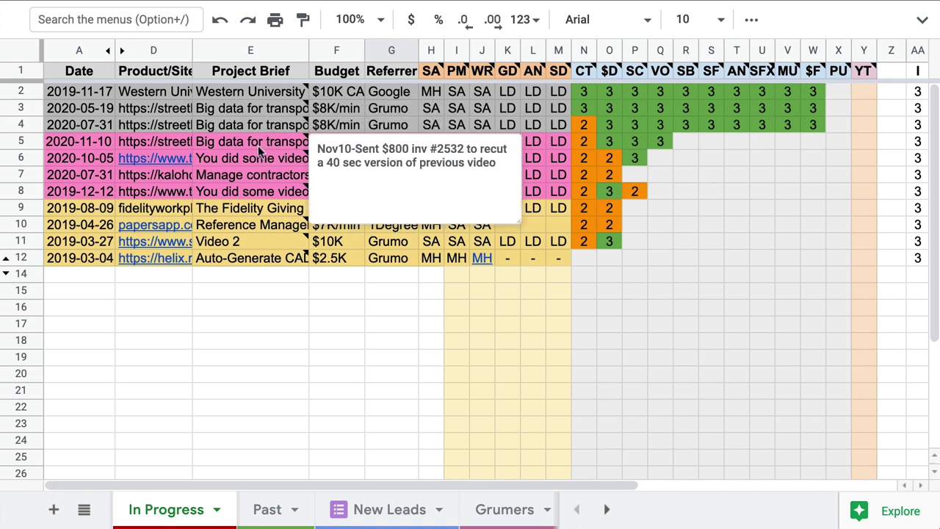
{"action": "left_click", "coordinate": [258, 174]}
{"action": "right_click", "coordinate": [259, 175]}
{"action": "scroll", "coordinate": [379, 250], "scroll_direction": "down", "scroll_amount": 3}
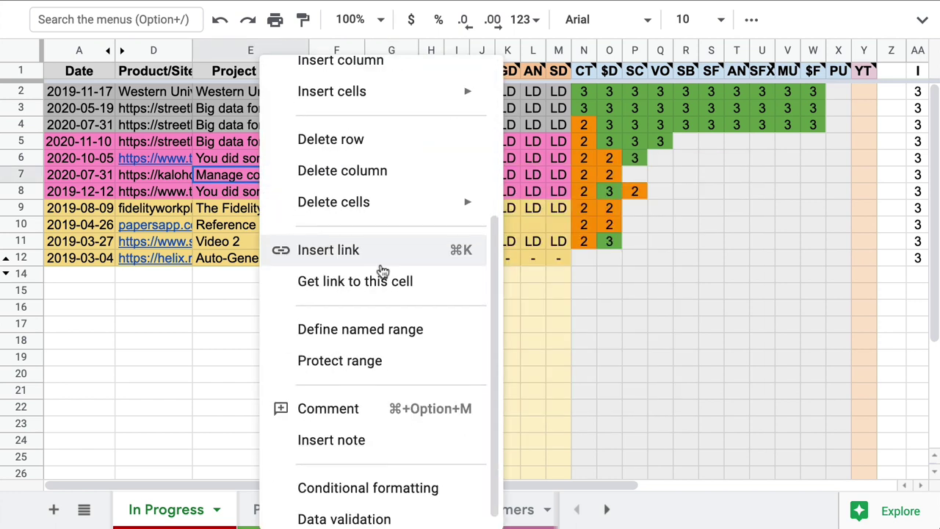
{"action": "scroll", "coordinate": [381, 272], "scroll_direction": "down", "scroll_amount": 1}
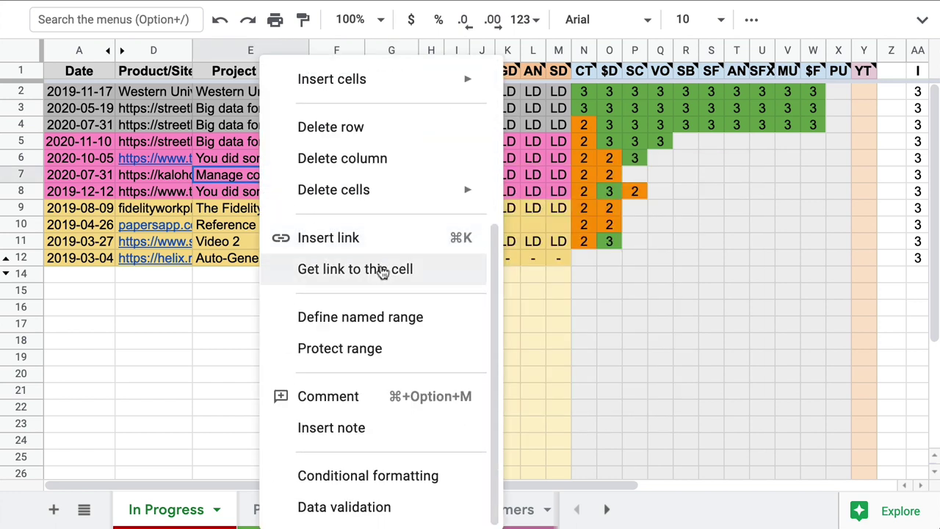
{"action": "left_click", "coordinate": [335, 428]}
{"action": "type", "text": "Dec0"}
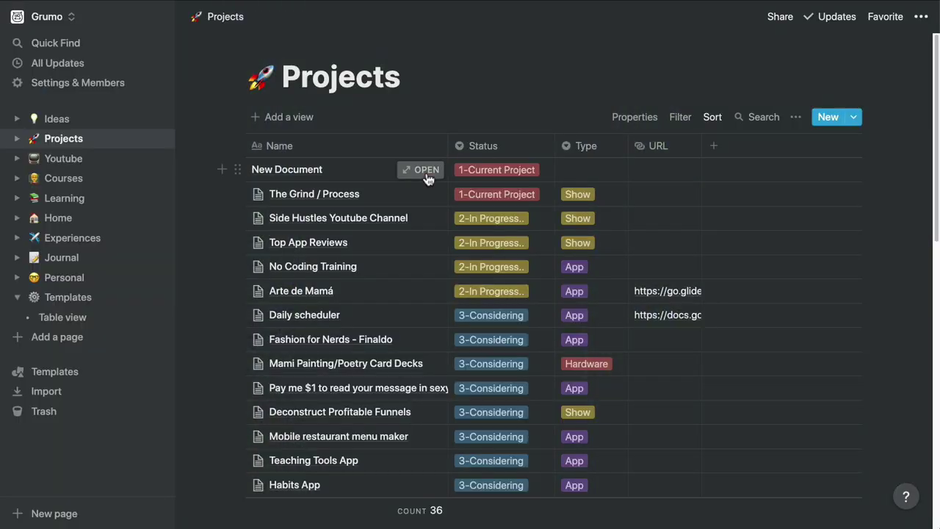
Step: In Notion's Projects table, open the New Document row and insert an inline table beneath a "Notes" line
{"action": "left_click", "coordinate": [425, 170]}
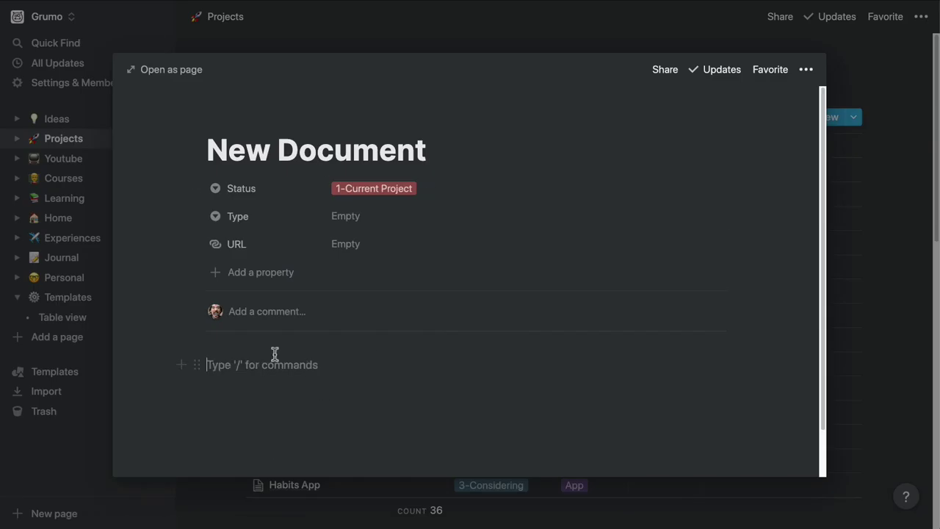
{"action": "key", "text": "Return"}
{"action": "type", "text": "/table"}
{"action": "key", "text": "Return"}
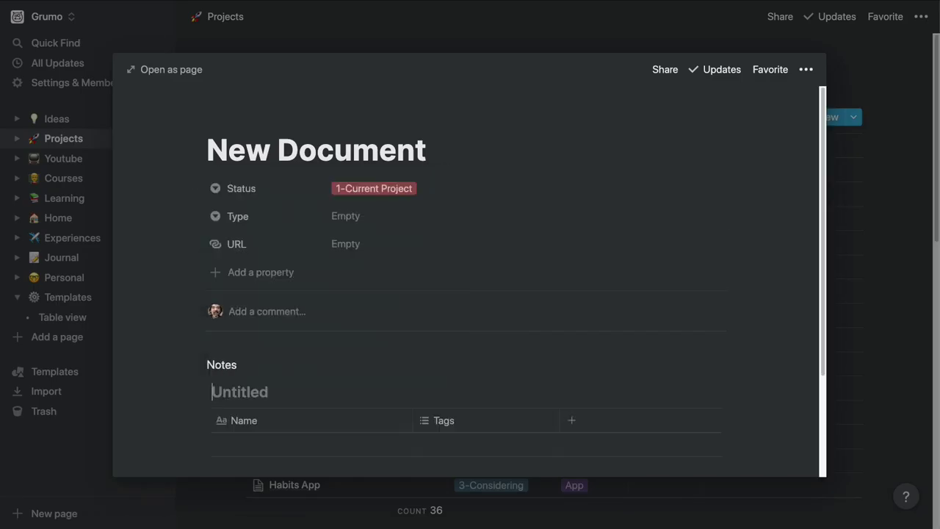
Step: Paste an image below the table in New Document and insert a calendar under it, starting its title with "Ca"
{"action": "scroll", "coordinate": [275, 352], "scroll_direction": "down", "scroll_amount": 2}
{"action": "left_click", "coordinate": [277, 428]}
{"action": "key", "text": "ctrl+v"}
{"action": "type", "text": "/calendar"}
{"action": "key", "text": "Return"}
{"action": "type", "text": "Ca"}
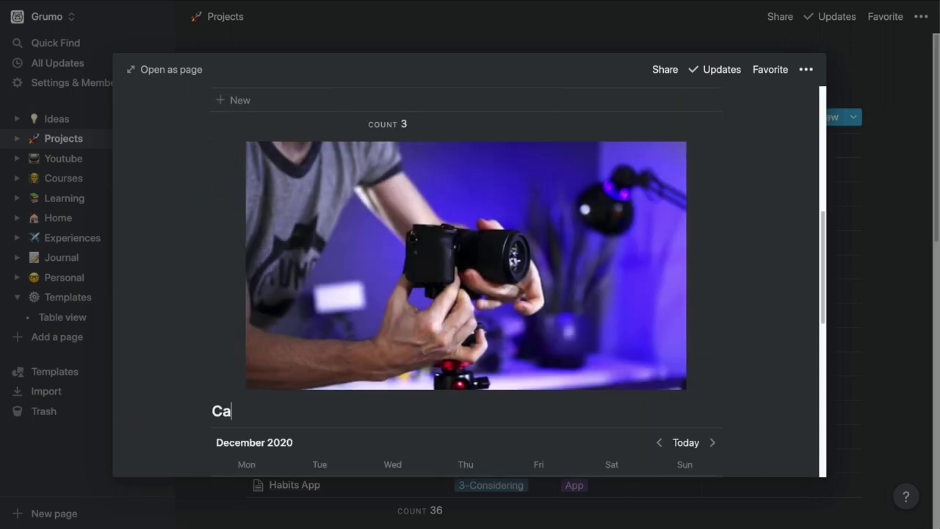
{"action": "scroll", "coordinate": [212, 294], "scroll_direction": "down", "scroll_amount": 5}
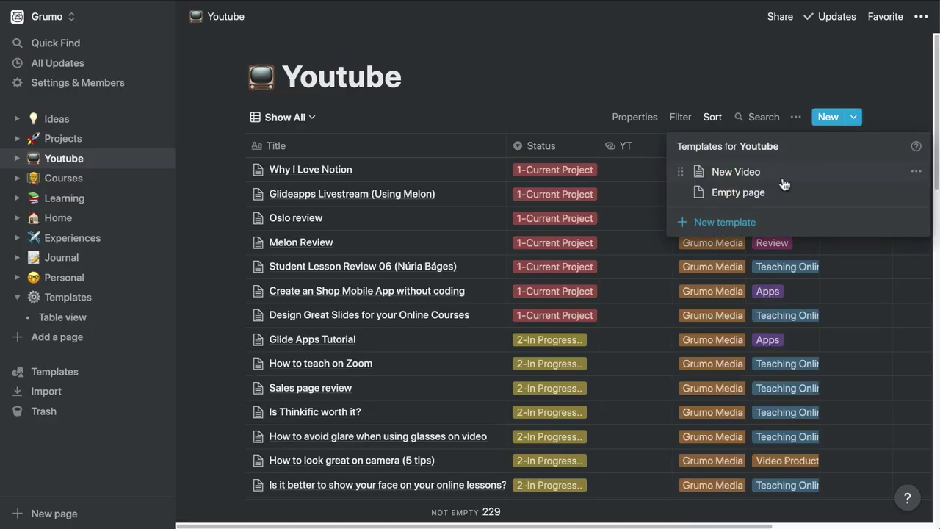
Step: Start a new template for the Youtube table
{"action": "left_click", "coordinate": [726, 222]}
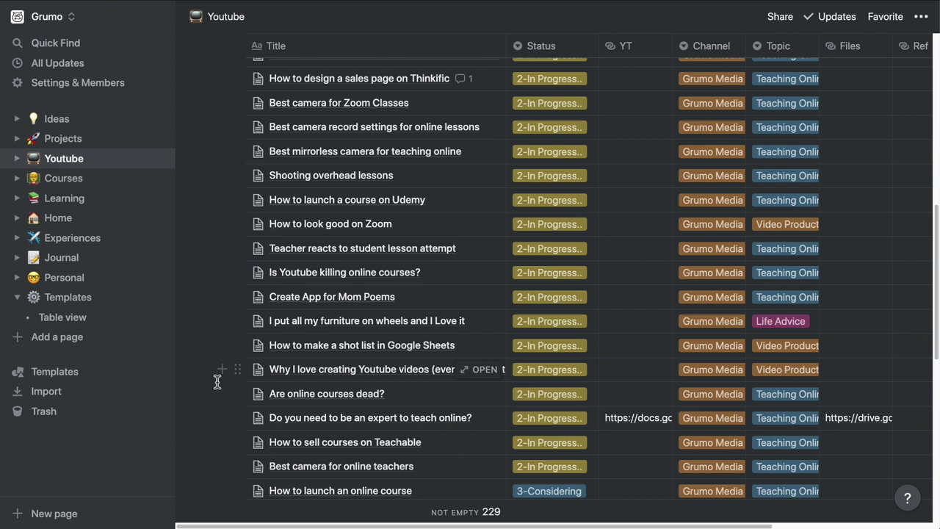
{"action": "scroll", "coordinate": [218, 381], "scroll_direction": "up", "scroll_amount": 10}
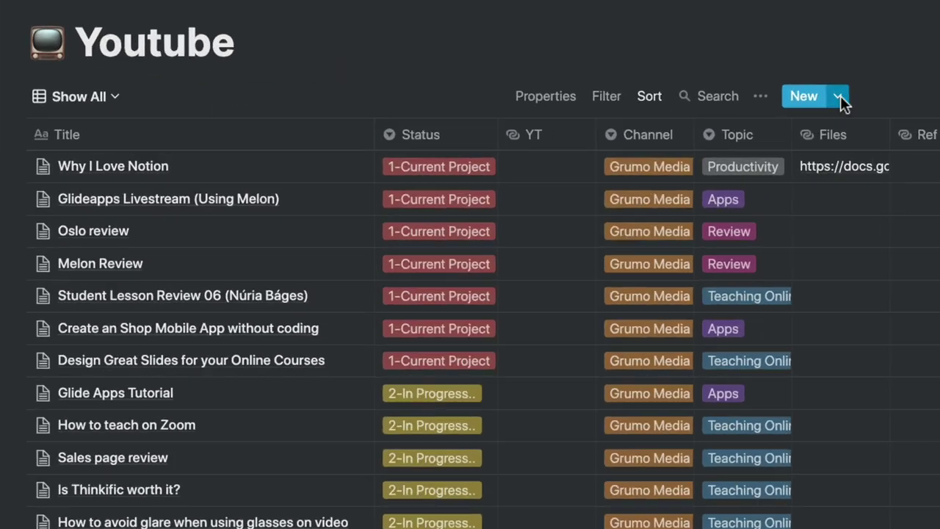
Step: Create a page in the Youtube table from the New Video template and review its prefilled sections
{"action": "left_click", "coordinate": [855, 118]}
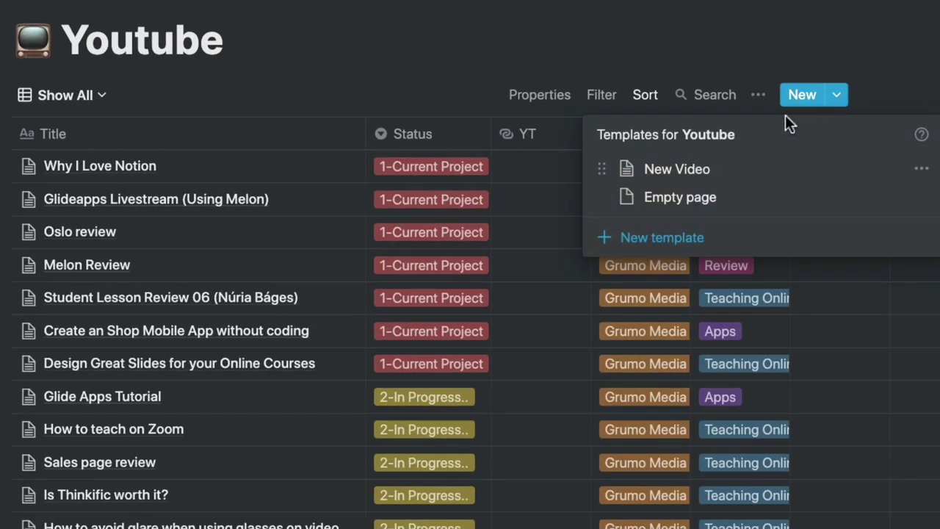
{"action": "left_click", "coordinate": [709, 176]}
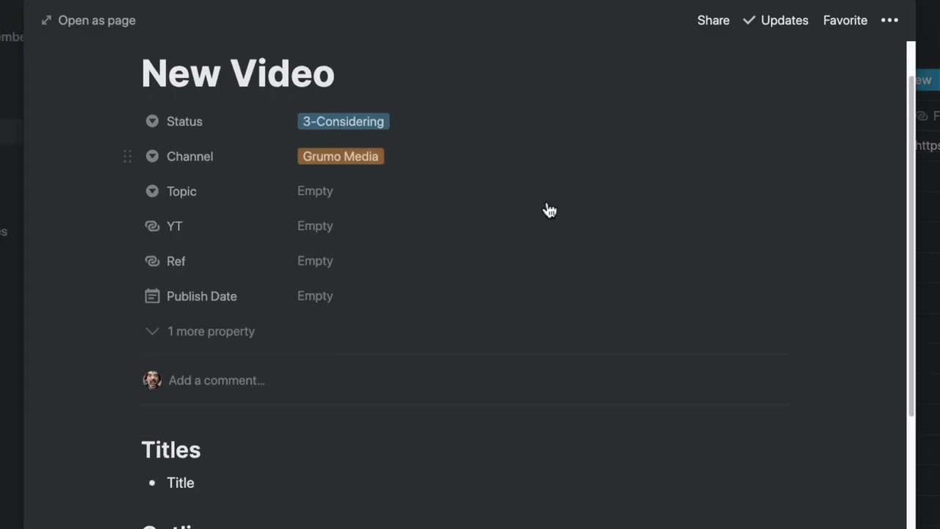
{"action": "scroll", "coordinate": [546, 210], "scroll_direction": "down", "scroll_amount": 5}
{"action": "scroll", "coordinate": [549, 210], "scroll_direction": "down", "scroll_amount": 9}
{"action": "left_click", "coordinate": [504, 195]}
{"action": "scroll", "coordinate": [506, 176], "scroll_direction": "down", "scroll_amount": 2}
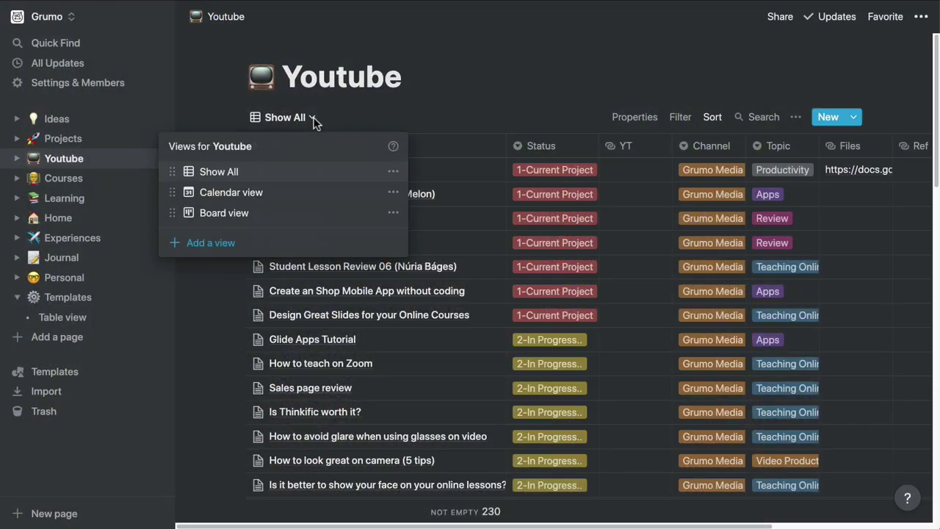
Step: Choose the Gallery layout for a new view of the Youtube database
{"action": "left_click", "coordinate": [202, 248]}
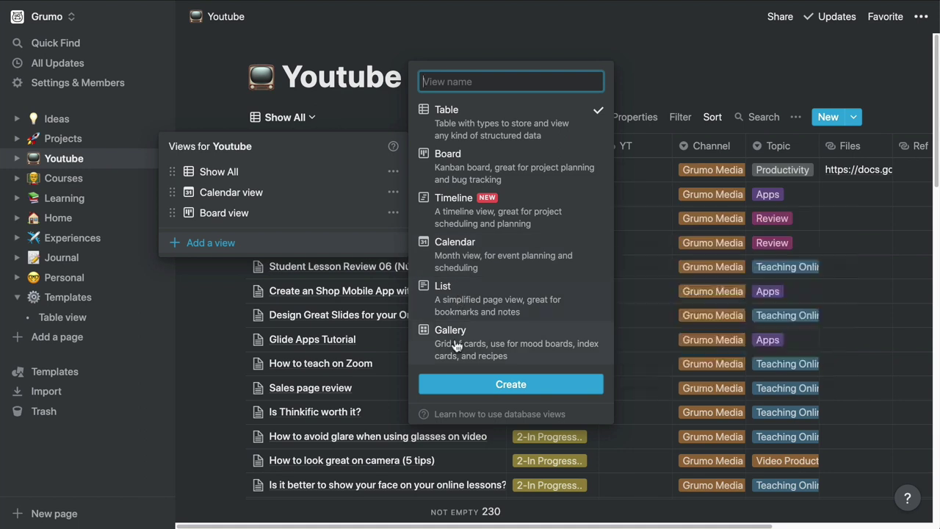
{"action": "left_click", "coordinate": [456, 345]}
Step: Show the Youtube database in Board view and move the "Glideapps Livestream (Using Melon)" card to 2-In Progress
{"action": "left_click", "coordinate": [298, 190]}
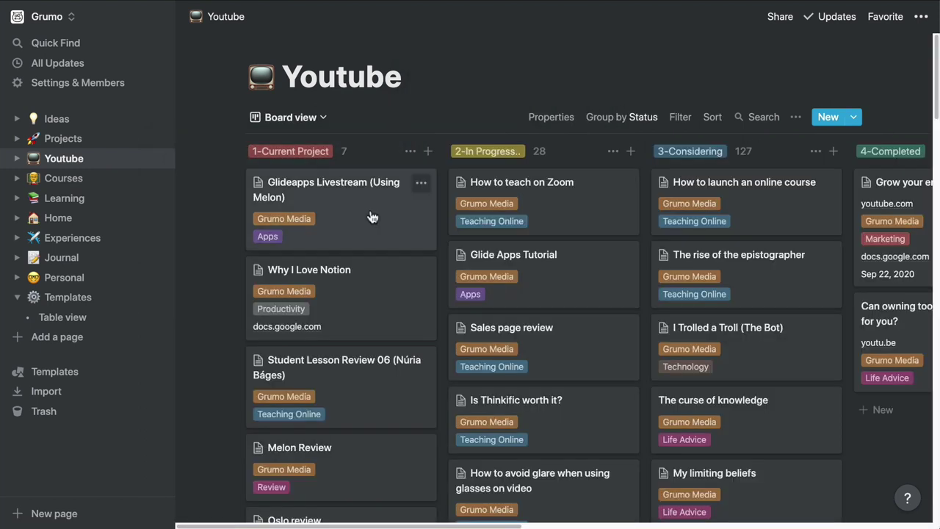
{"action": "left_click_drag", "start_coordinate": [535, 210], "coordinate": [534, 210]}
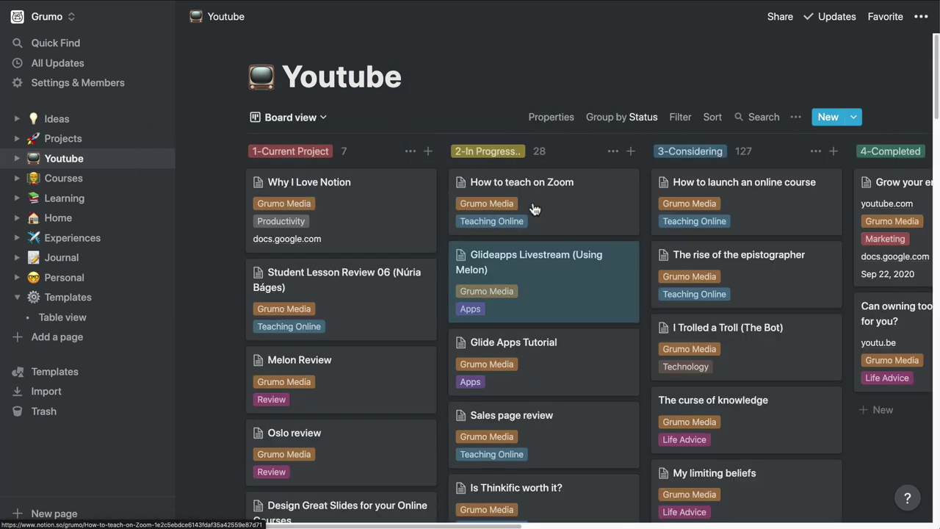
Step: Show the Youtube database in Timeline view, followed by Calendar view
{"action": "left_click", "coordinate": [290, 116]}
{"action": "left_click", "coordinate": [263, 214]}
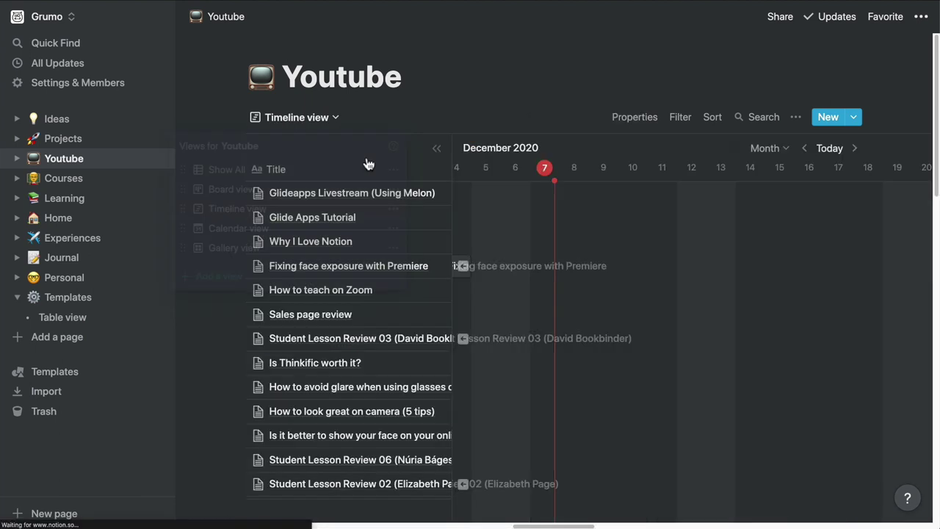
{"action": "left_click", "coordinate": [294, 117]}
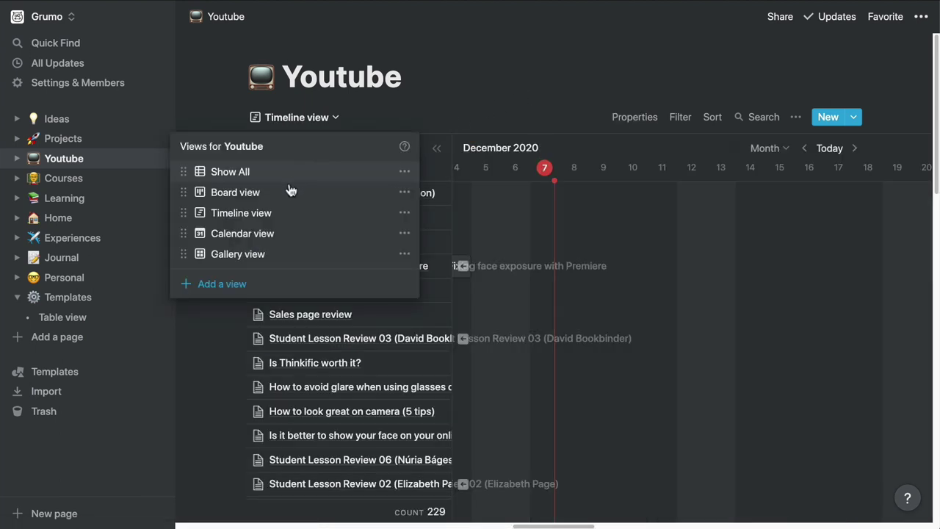
{"action": "left_click", "coordinate": [265, 234]}
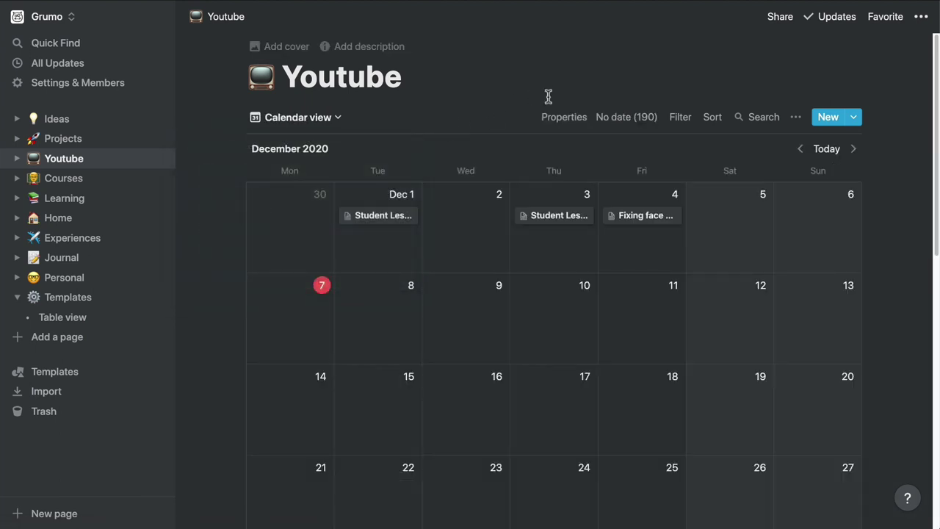
Step: Show the Youtube database in Gallery view and browse its cards
{"action": "left_click", "coordinate": [294, 117]}
{"action": "left_click", "coordinate": [263, 255]}
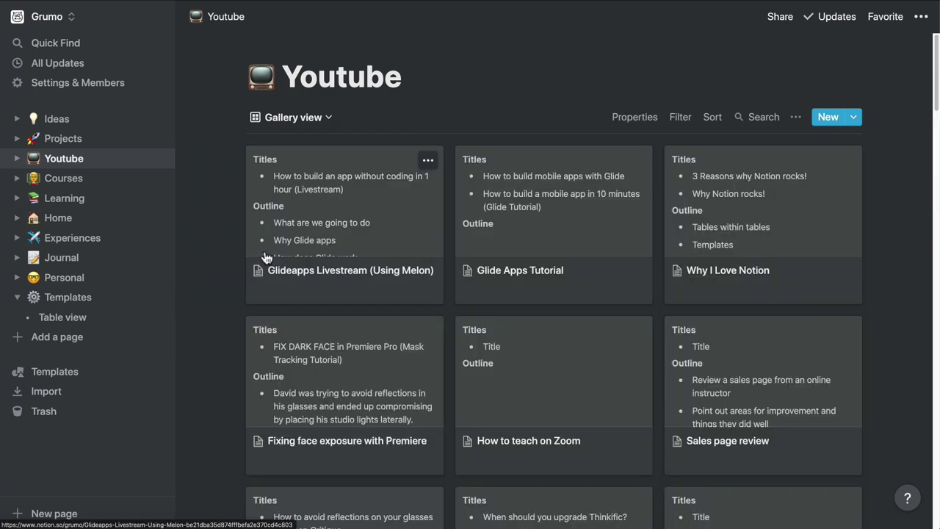
{"action": "scroll", "coordinate": [554, 293], "scroll_direction": "down", "scroll_amount": 5}
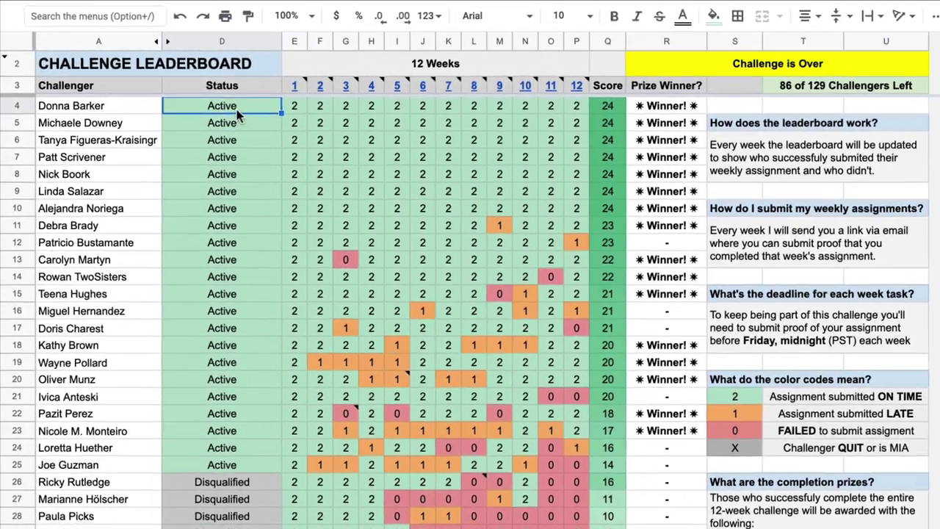
Step: In the Challenge Leaderboard spreadsheet, open the Status formula in cell D4
{"action": "double_click", "coordinate": [236, 107]}
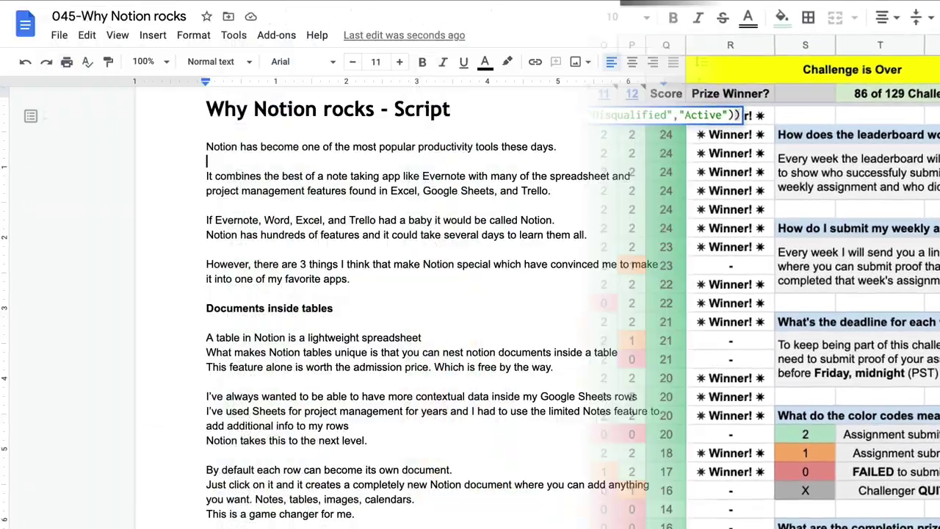
Step: Complete the last line of the "Why Notion rocks" script in Google Docs so it ends with "documents like the scripts for my videos."
{"action": "scroll", "coordinate": [699, 137], "scroll_direction": "down", "scroll_amount": 6}
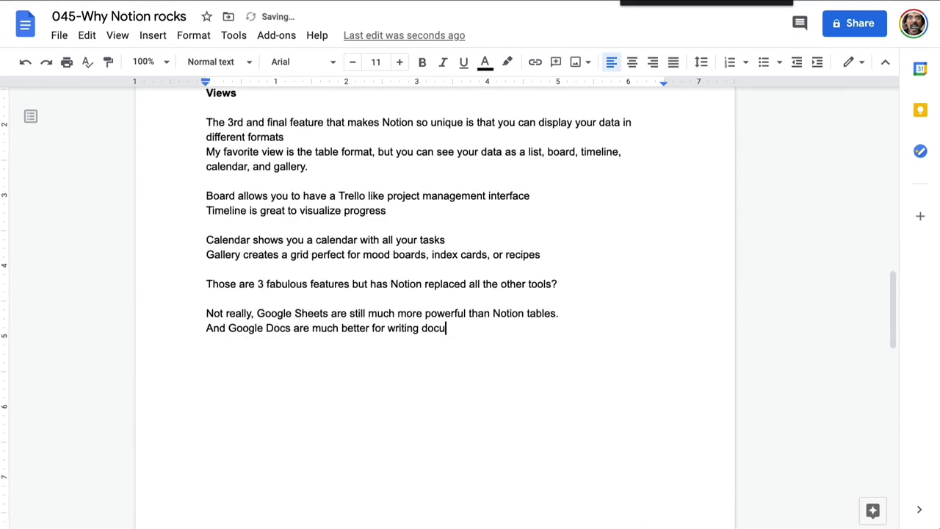
{"action": "type", "text": "ments like the scripts for my vide"}
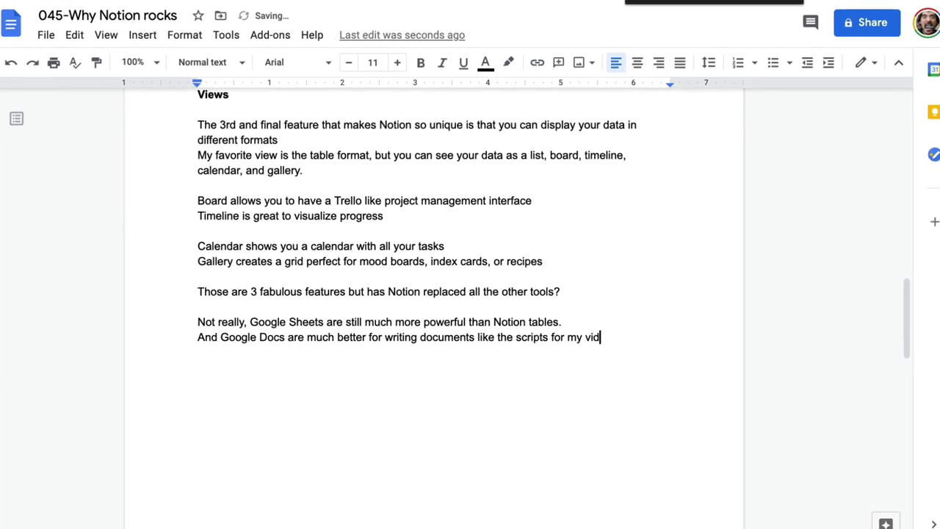
{"action": "type", "text": "os."}
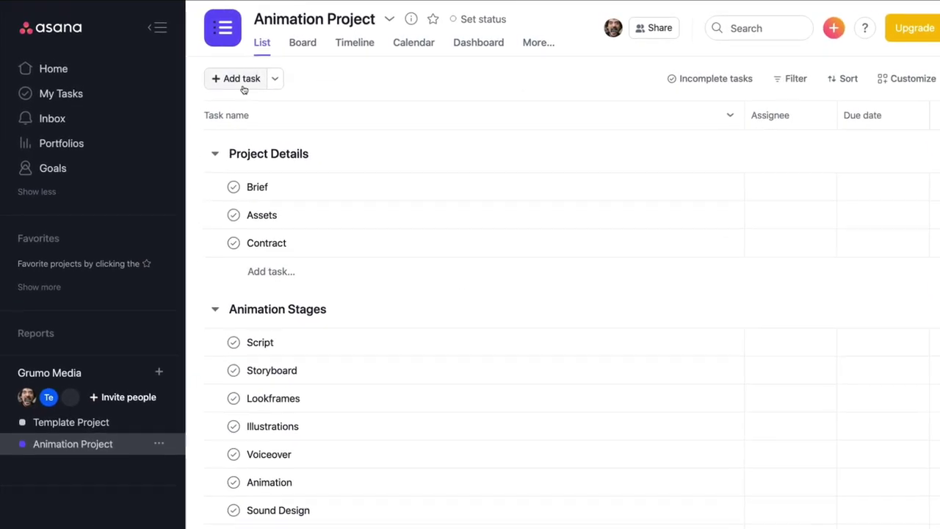
Step: In Asana's Animation Project, add a task named "Notion rock"
{"action": "left_click", "coordinate": [242, 79]}
{"action": "type", "text": "Notion rock"}
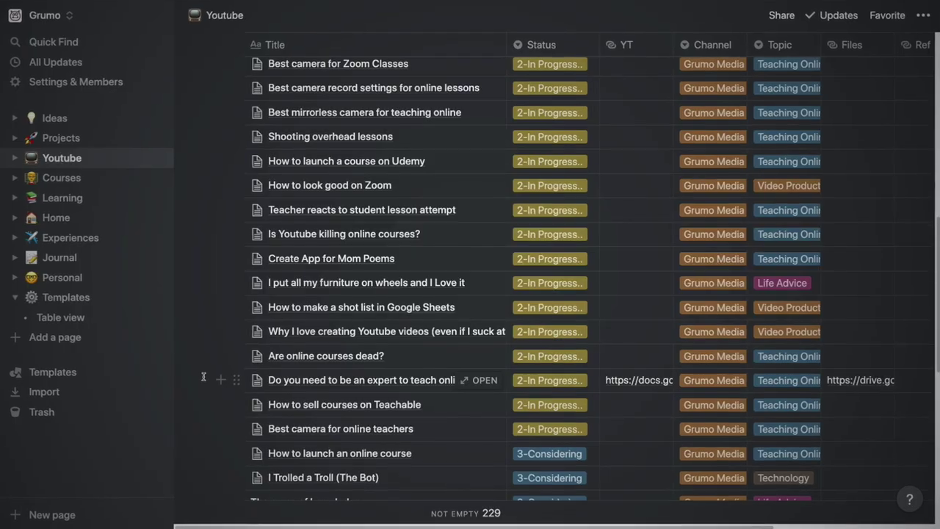
Step: Return to Notion's Youtube table and open the Learning page
{"action": "scroll", "coordinate": [198, 378], "scroll_direction": "up", "scroll_amount": 7}
{"action": "scroll", "coordinate": [197, 377], "scroll_direction": "up", "scroll_amount": 8}
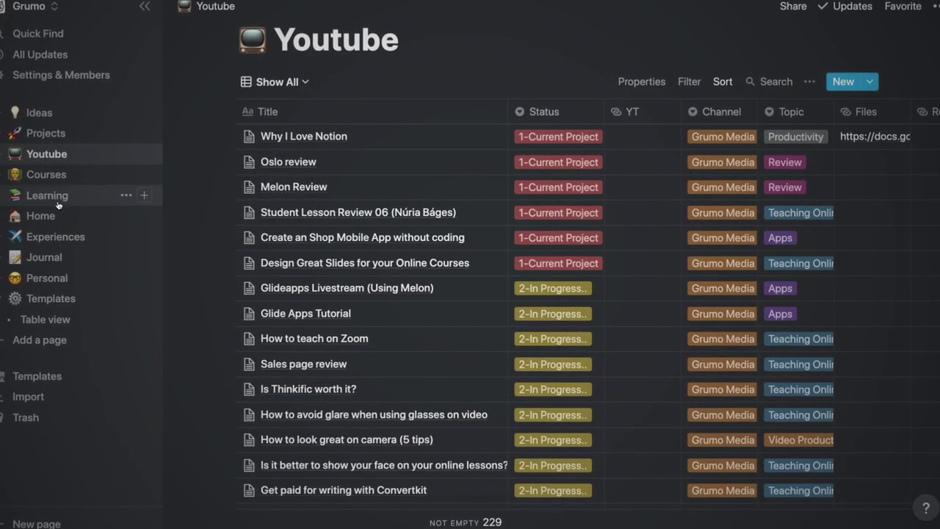
{"action": "left_click", "coordinate": [58, 203]}
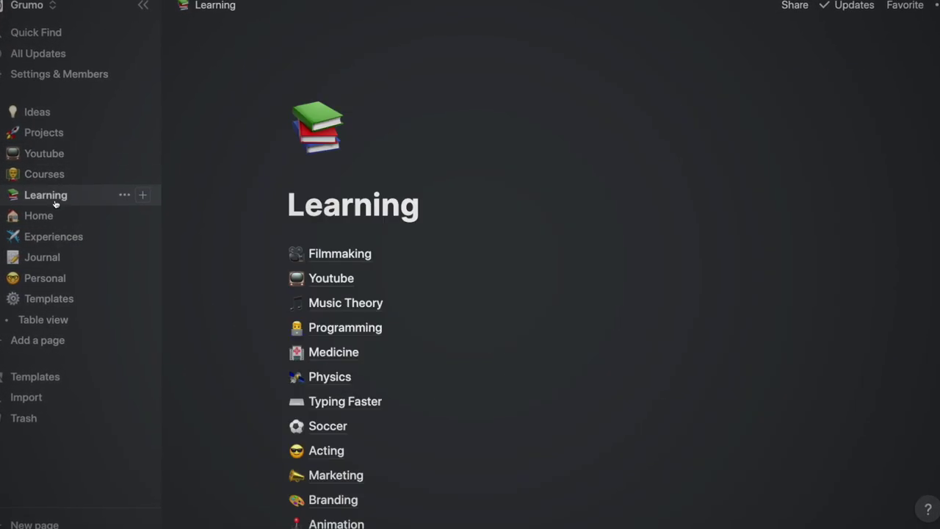